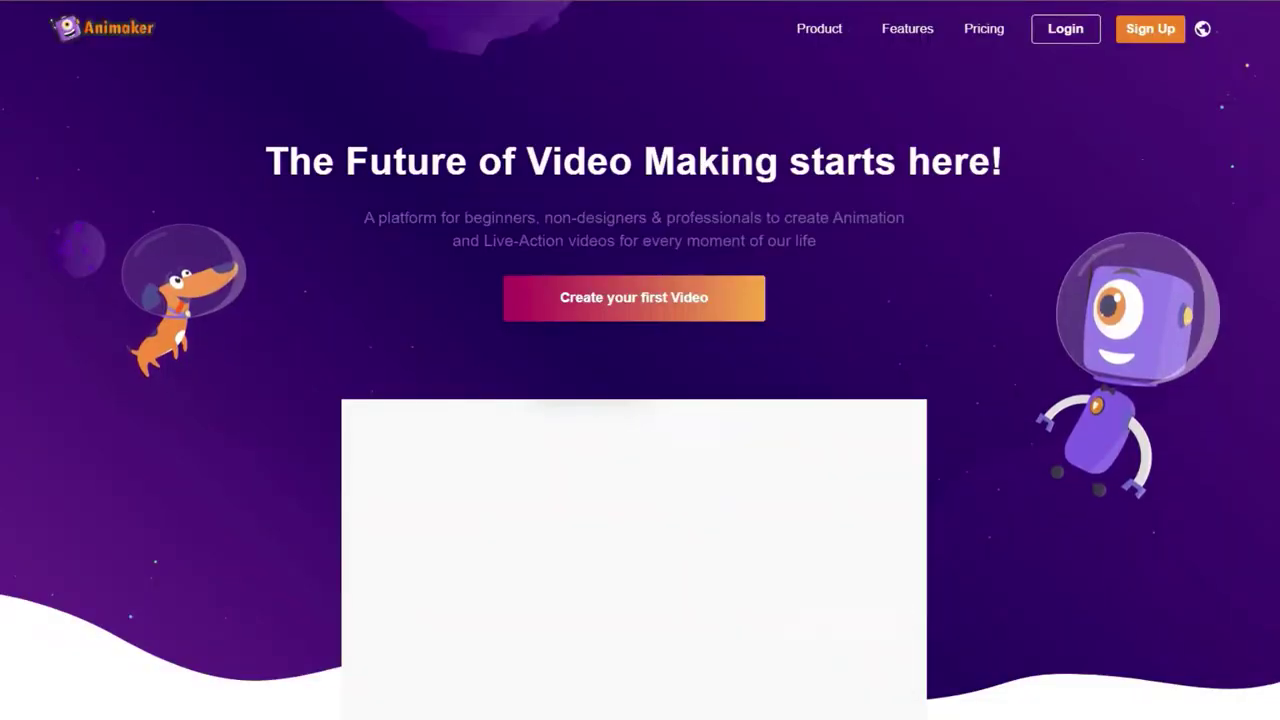
Step: Scroll down through the Animaker homepage
scroll(640, 360, "down", 3)
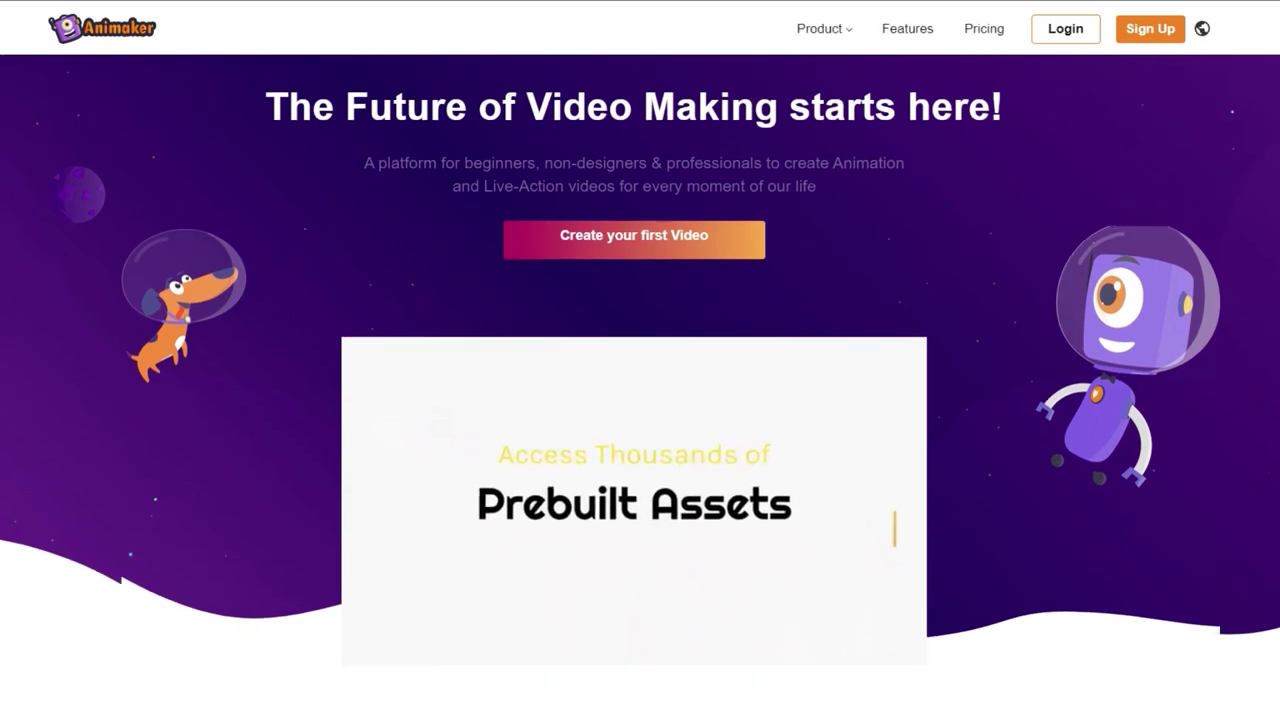
scroll(640, 360, "down", 3)
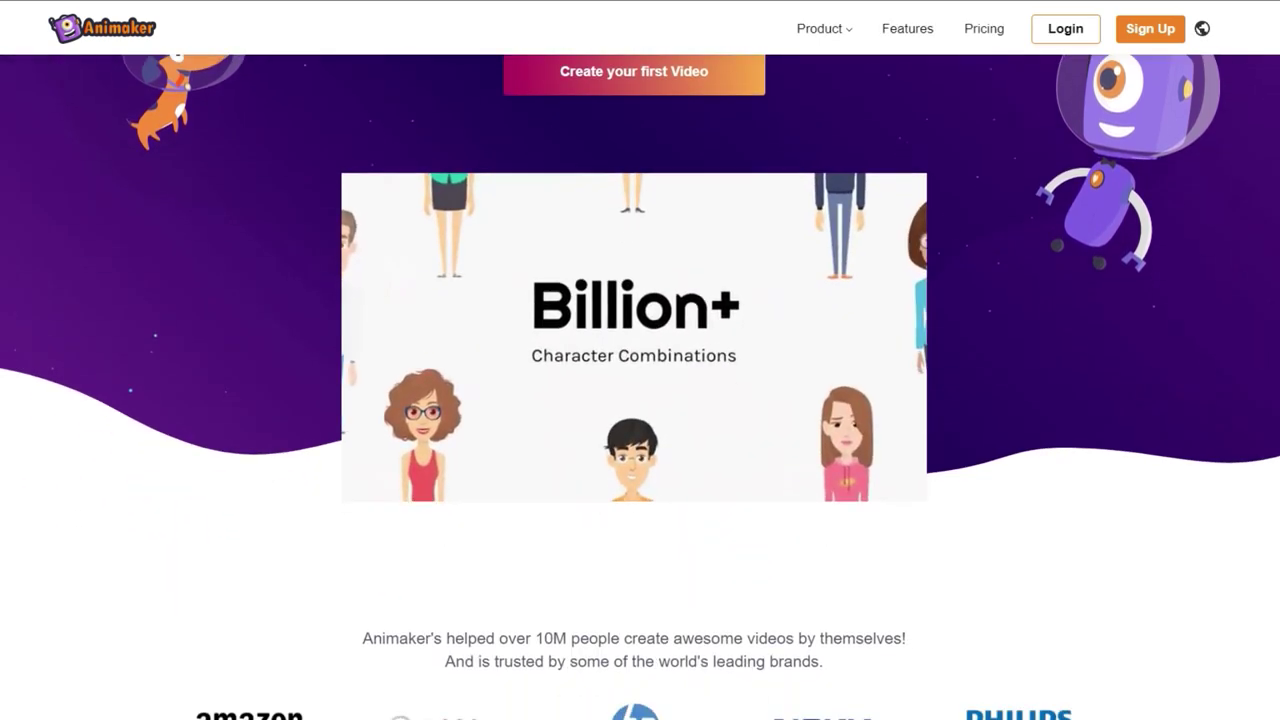
scroll(640, 360, "down", 4)
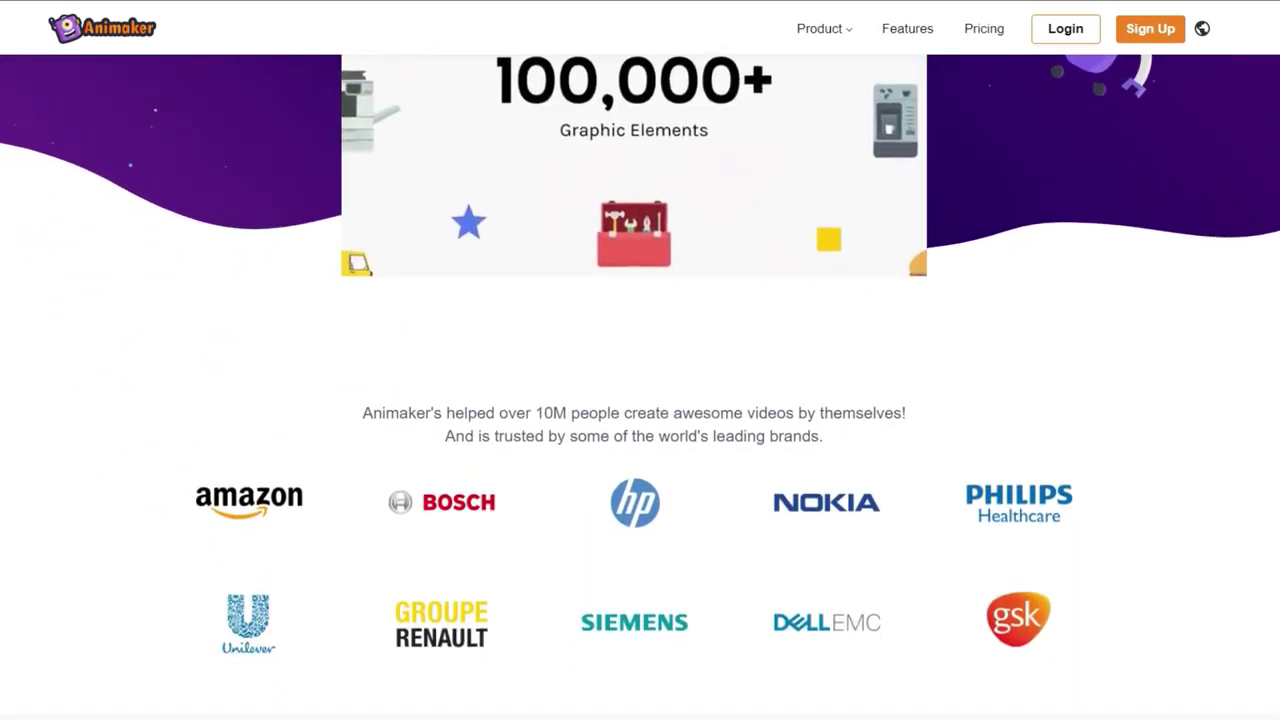
scroll(640, 360, "down", 5)
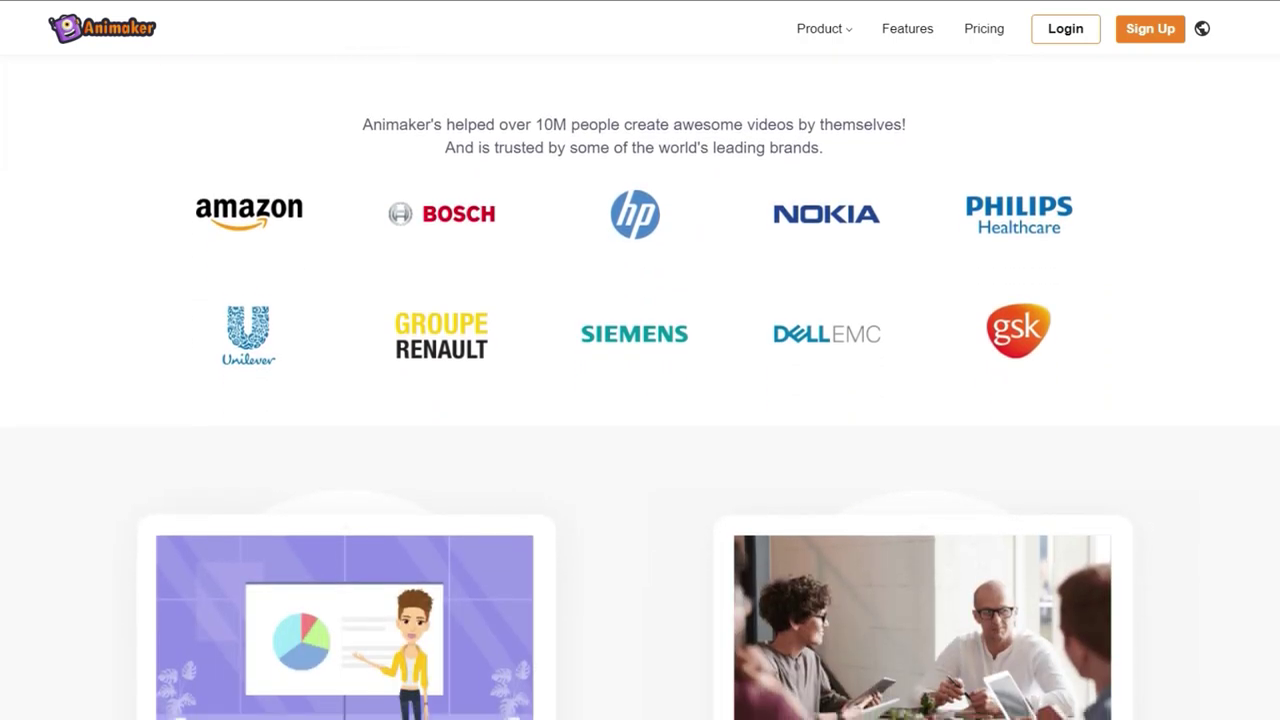
scroll(640, 360, "down", 5)
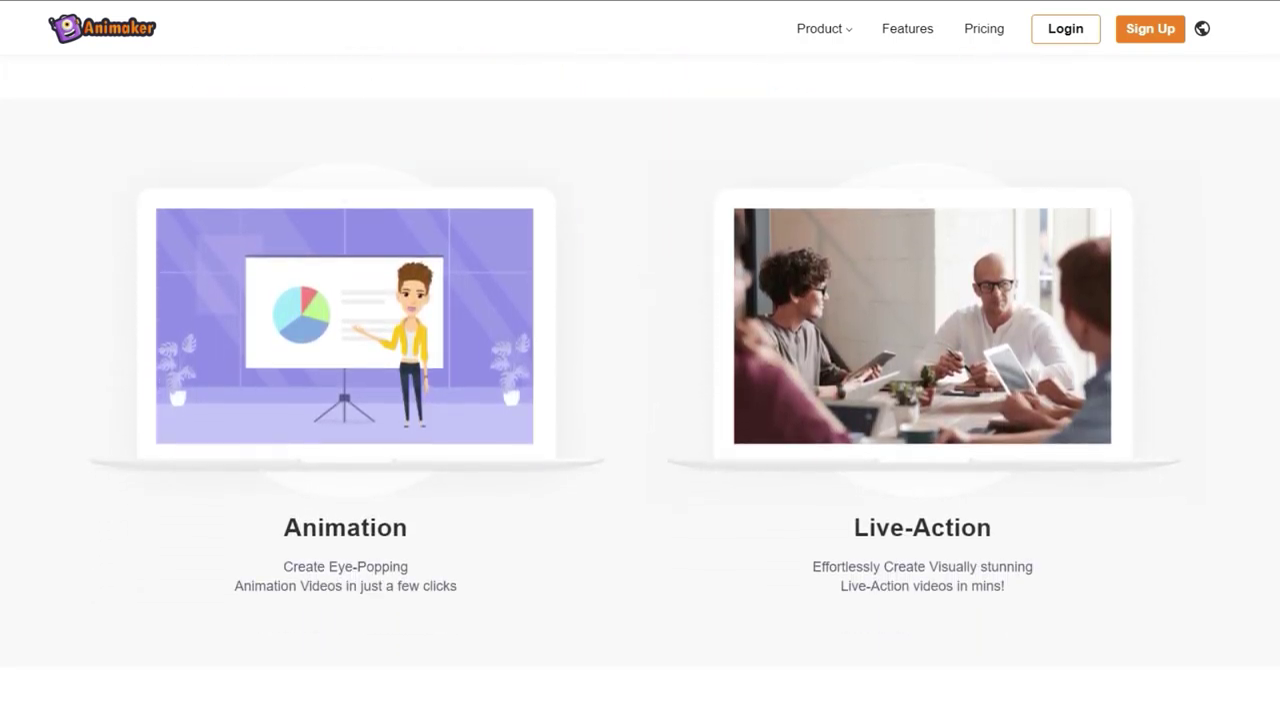
scroll(903, 563, "down", 5)
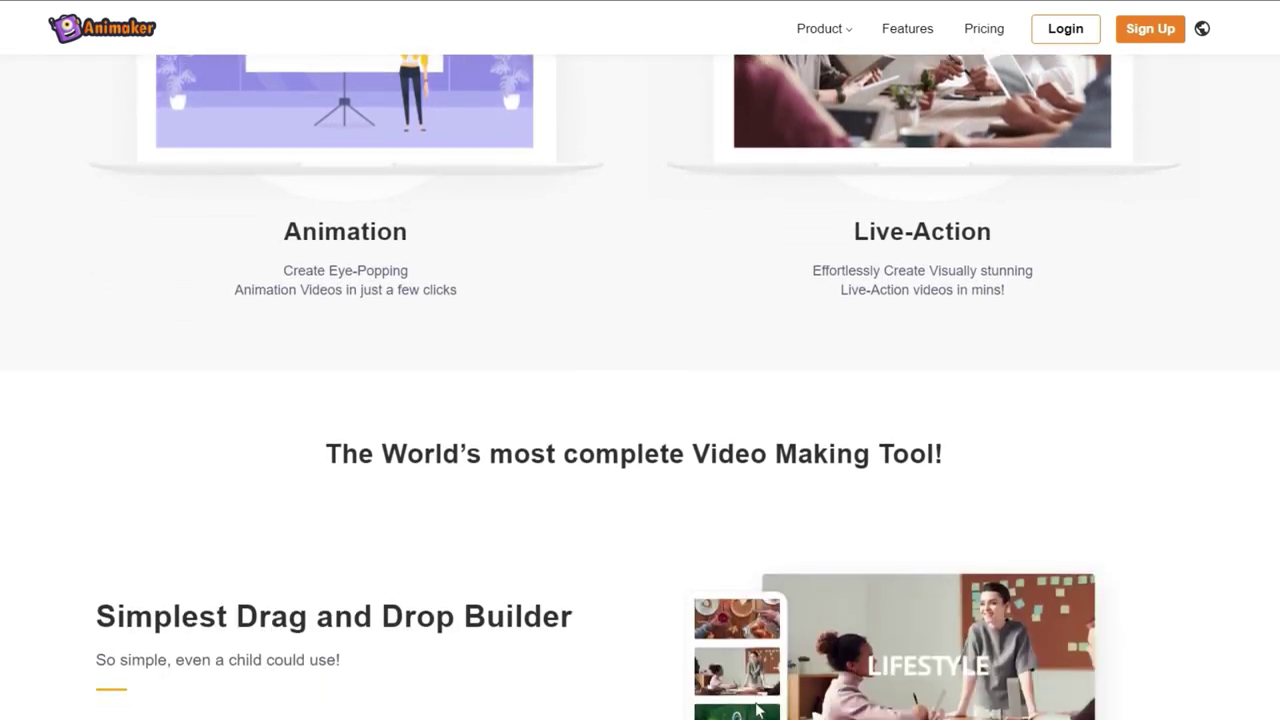
scroll(903, 563, "down", 1)
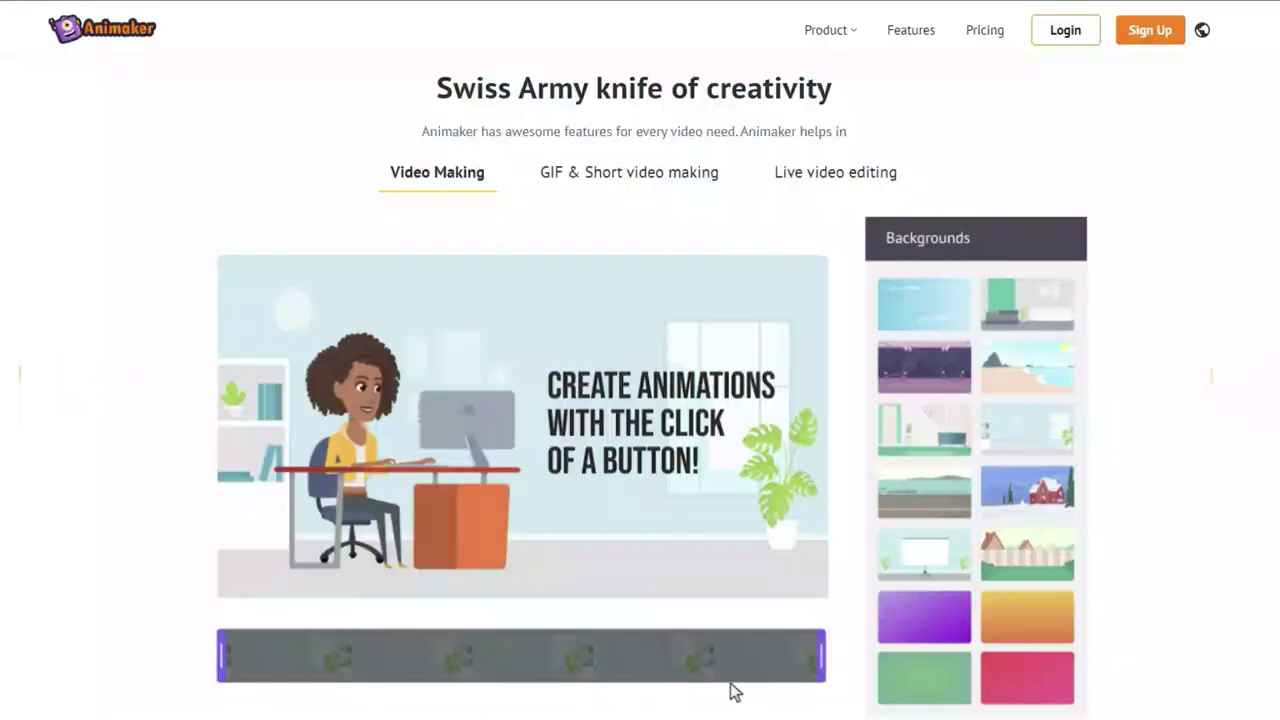
scroll(614, 189, "down", 3)
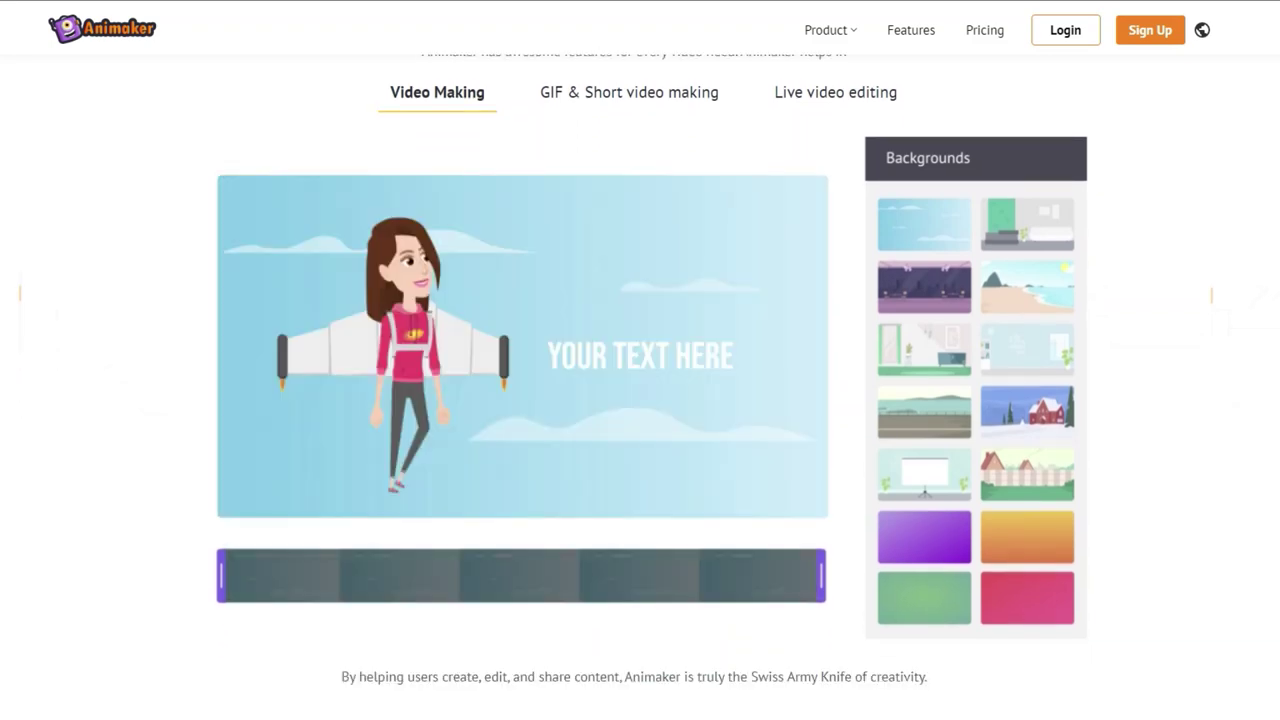
scroll(640, 380, "down", 5)
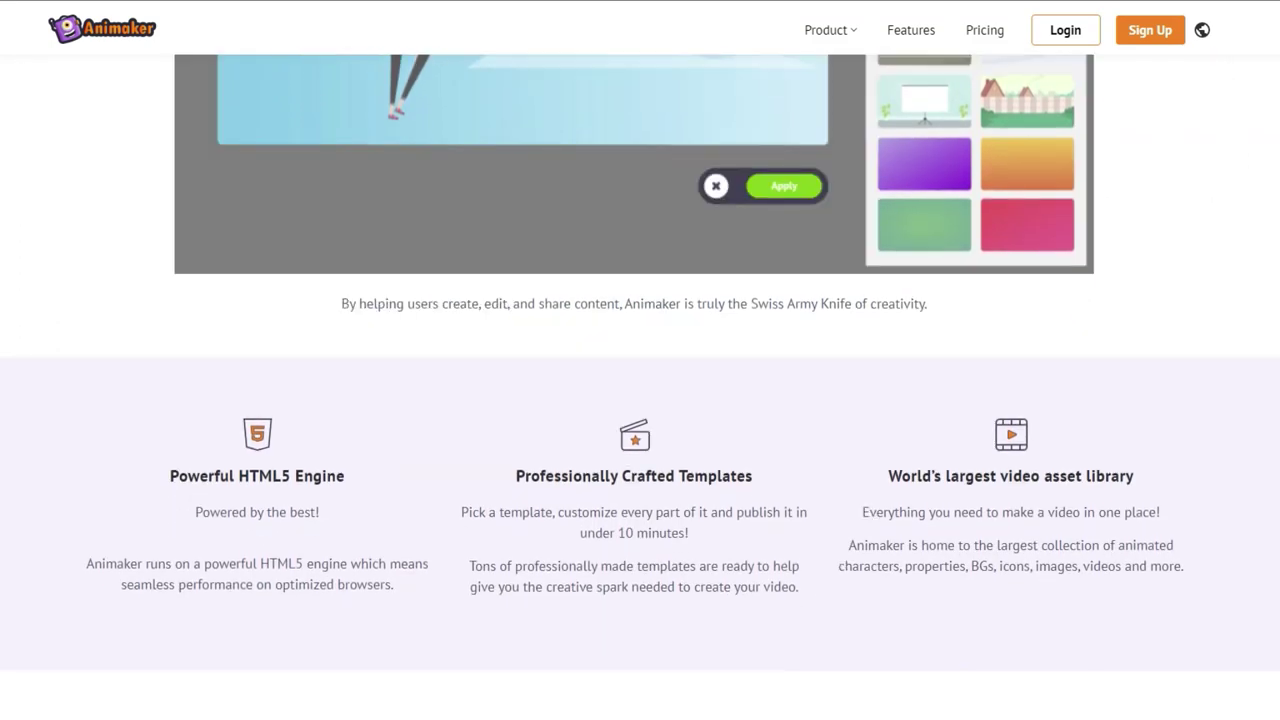
scroll(413, 365, "down", 4)
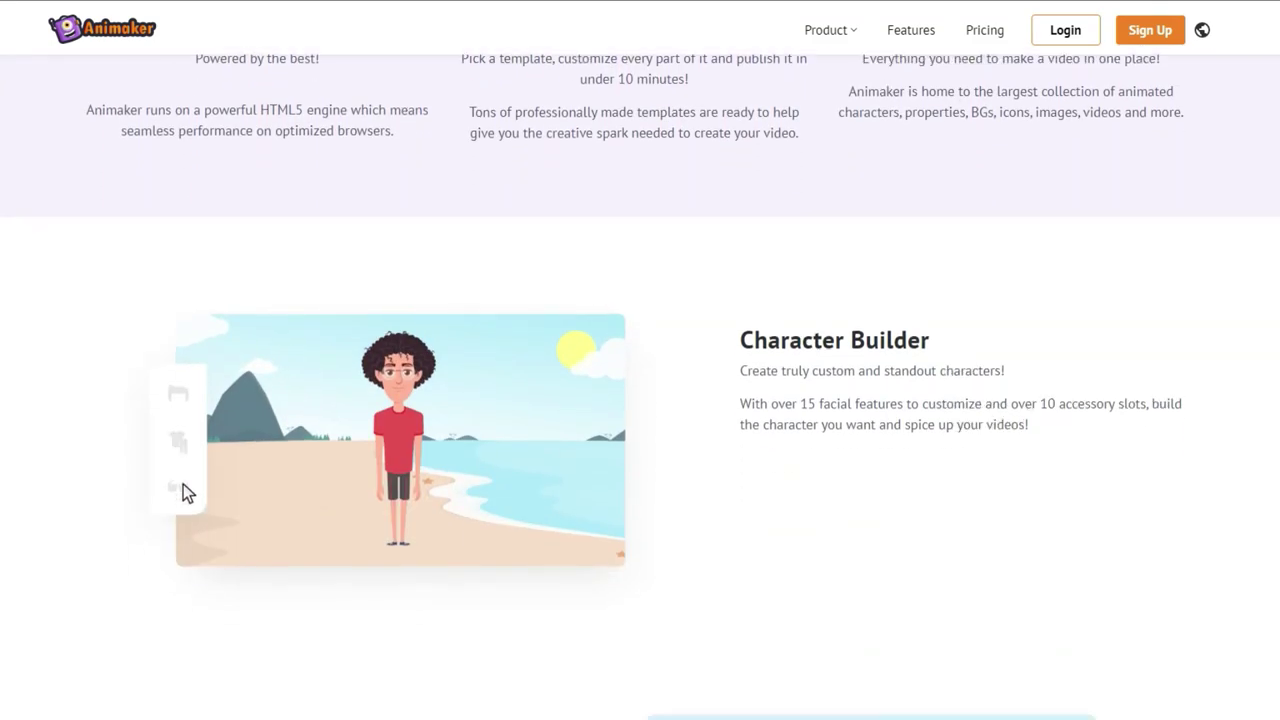
scroll(640, 380, "down", 3)
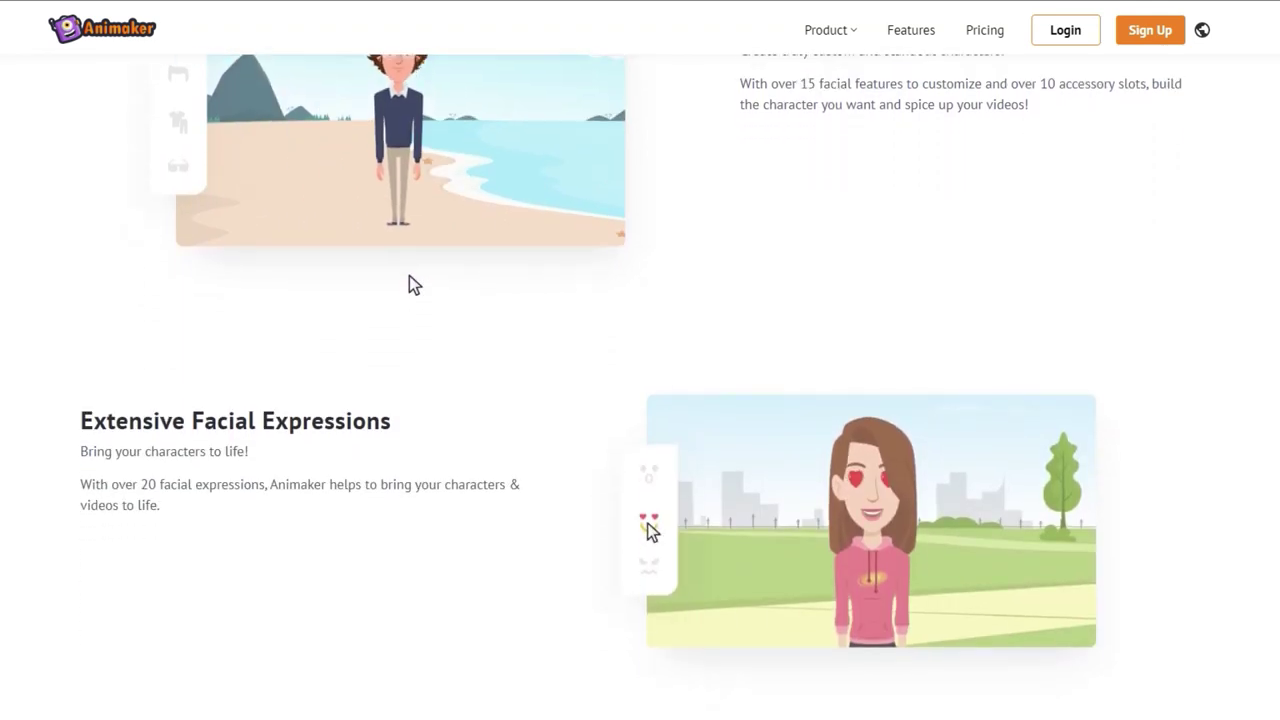
scroll(640, 380, "down", 3)
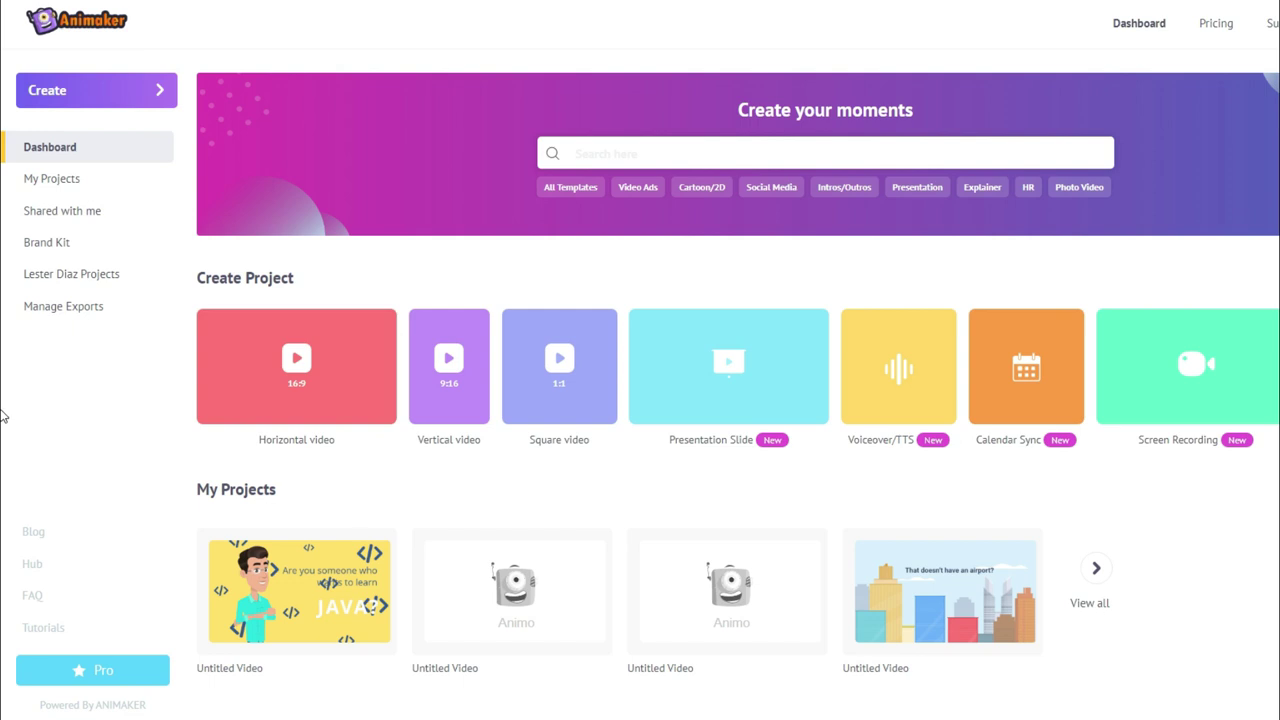
Step: Open the dashboard and browse its project categories, like Cartoon Video, Video Ads and Invites
left_click(157, 93)
scroll(3, 100, "down", 5)
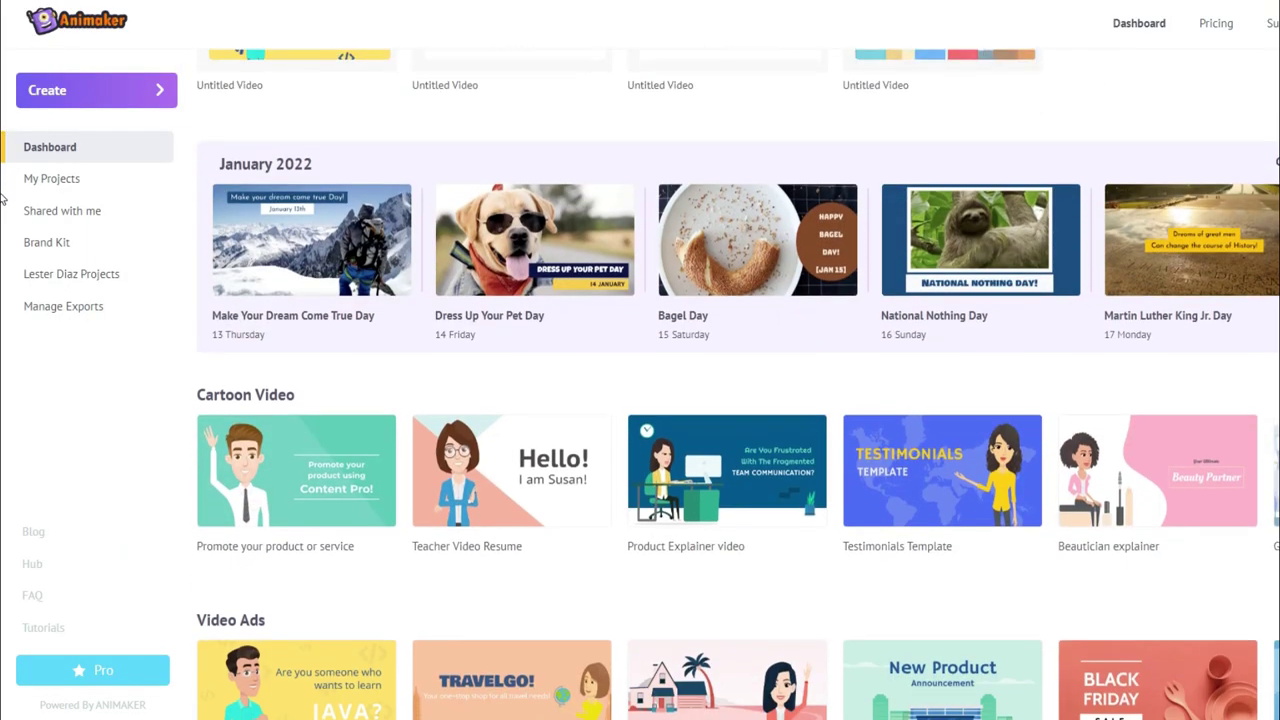
scroll(3, 205, "down", 1)
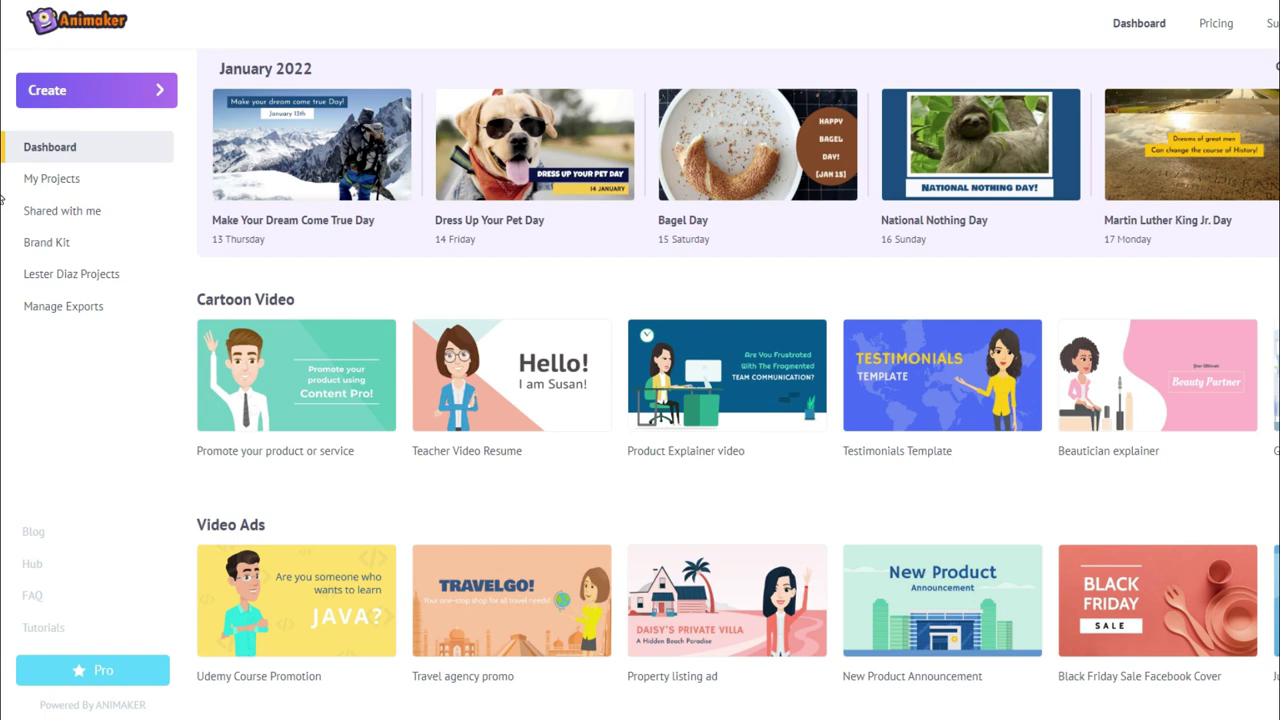
scroll(3, 203, "down", 4)
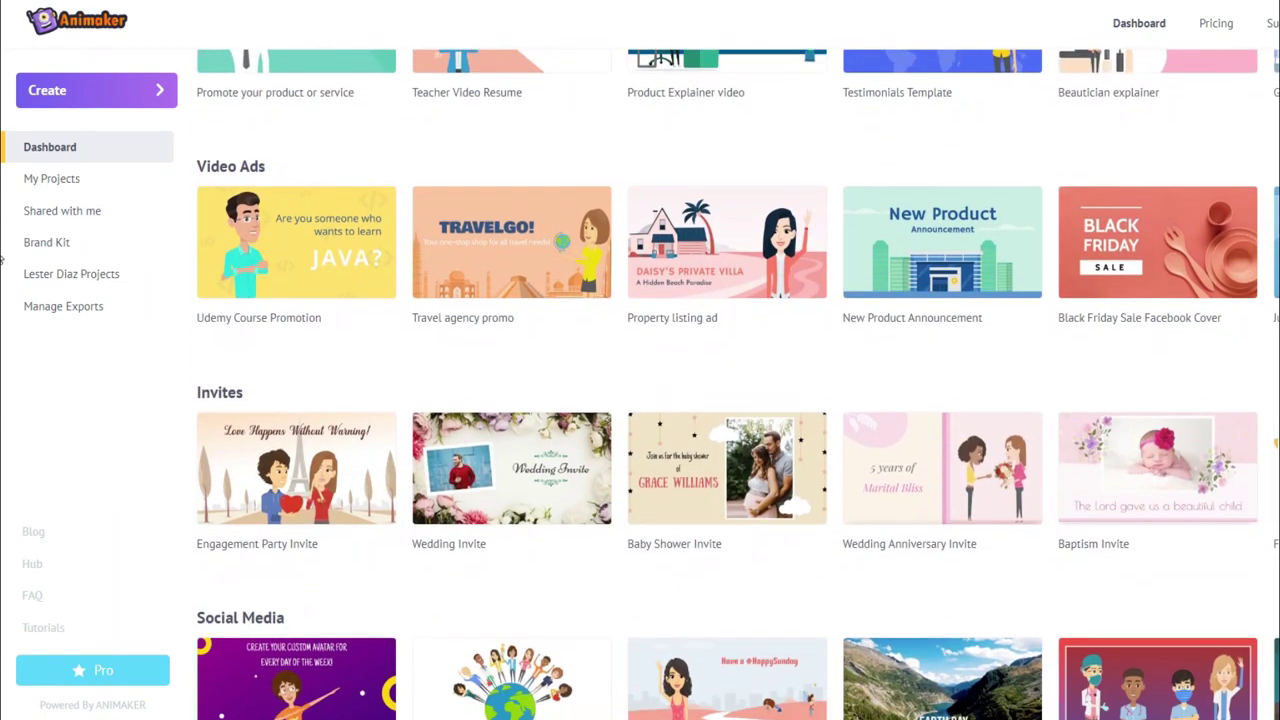
scroll(2, 258, "down", 2)
scroll(2, 280, "down", 7)
scroll(2, 418, "up", 12)
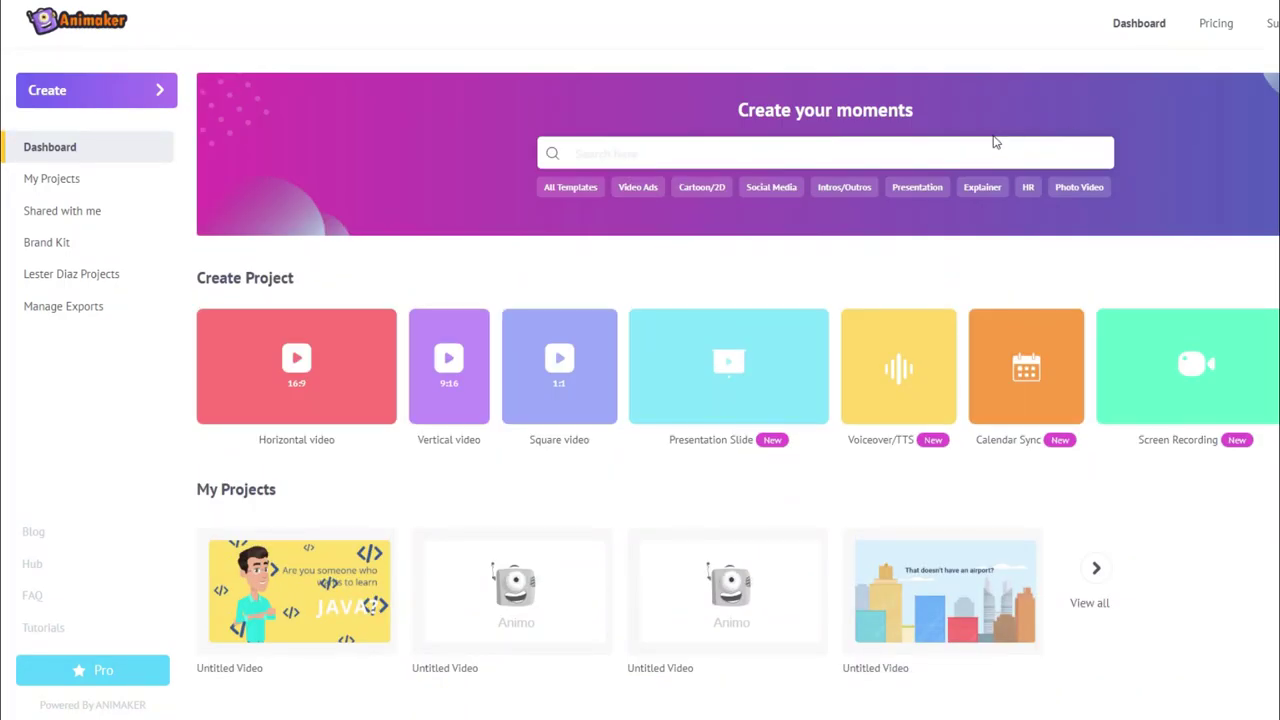
Step: Open All Templates, filter to Explainer, and scroll to the Health Fitness tips card
left_click(583, 195)
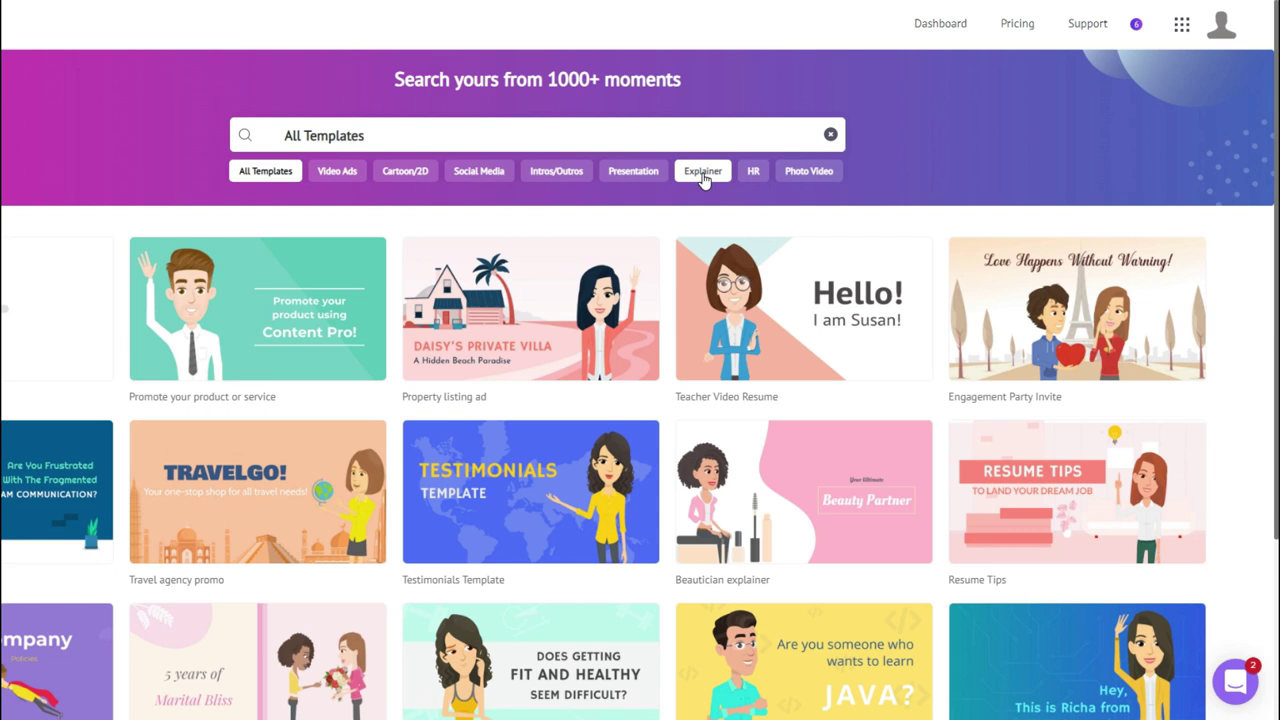
left_click(703, 172)
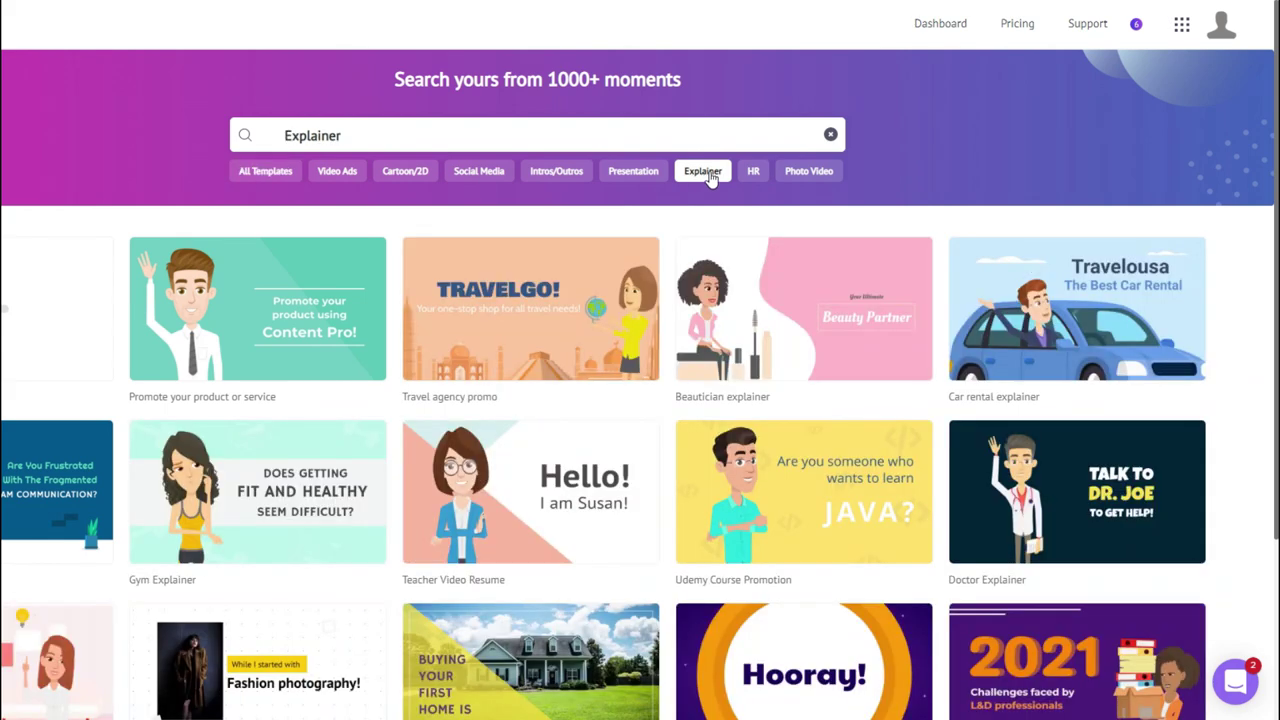
scroll(640, 384, "down", 3)
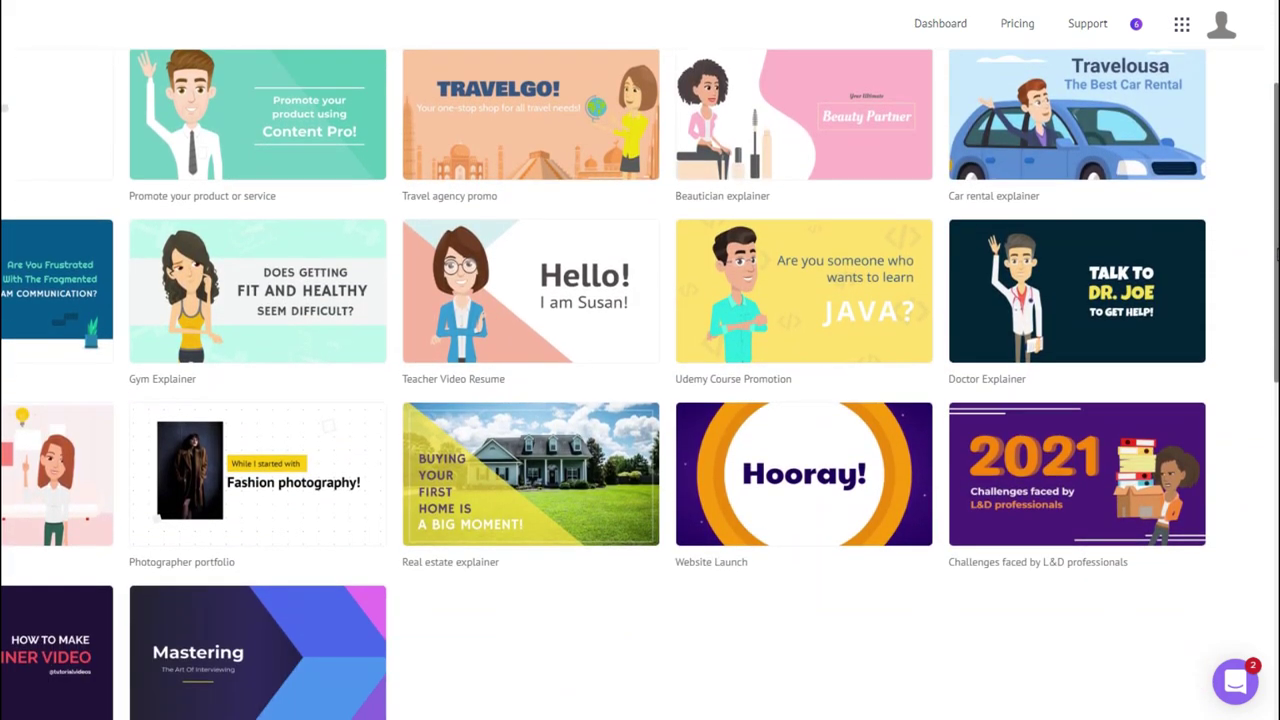
left_click_drag(1275, 255, 1275, 650)
mouse_move(1116, 316)
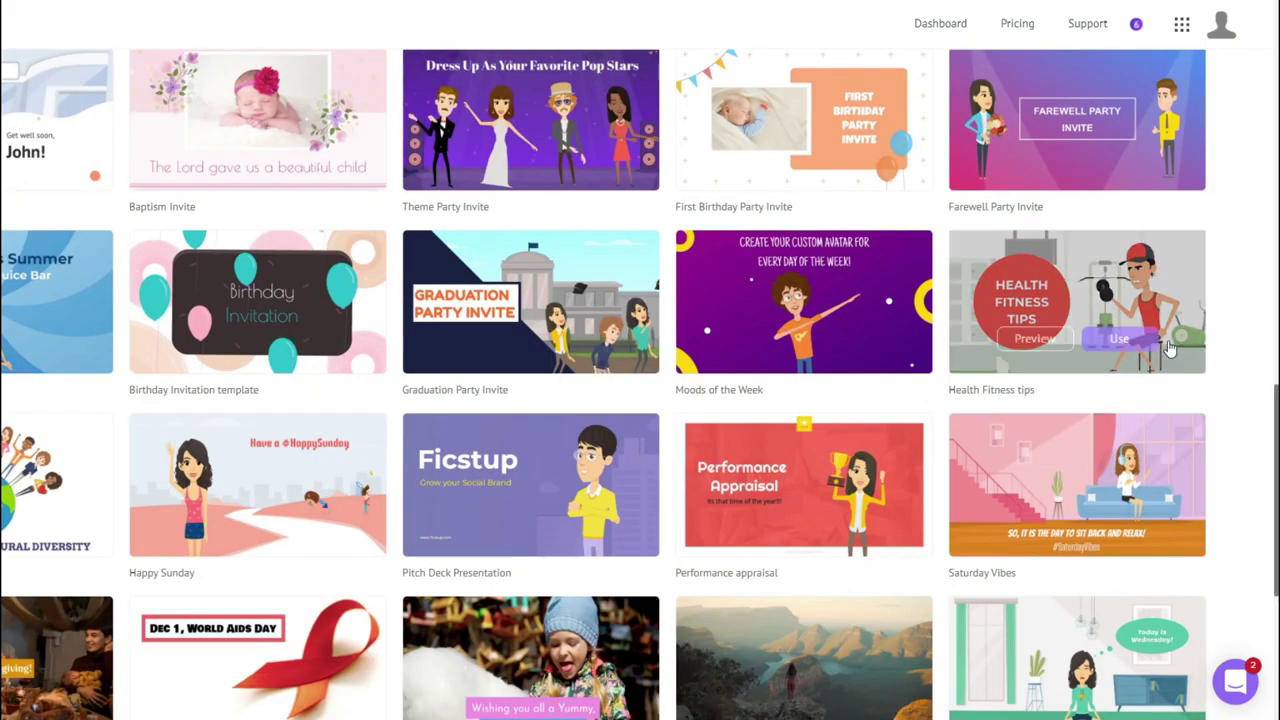
Step: Preview and pause the Health Fitness tips template, then start a video from it
left_click(1034, 340)
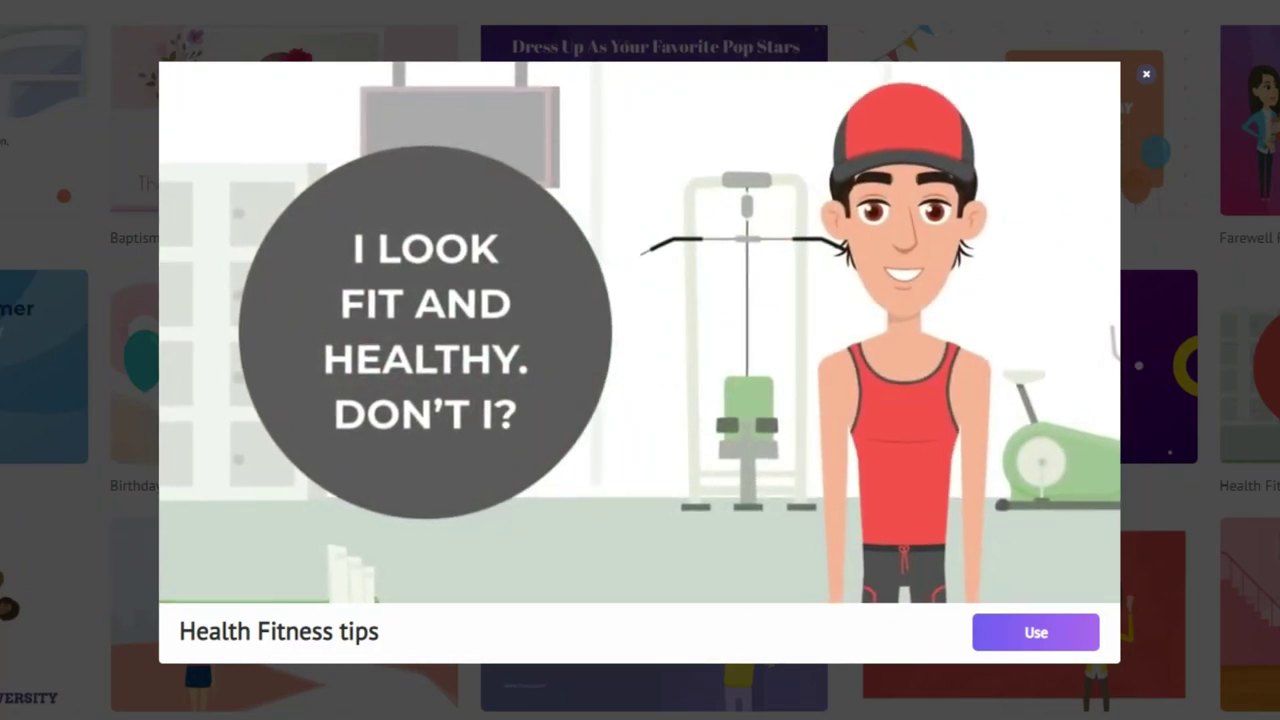
left_click(192, 570)
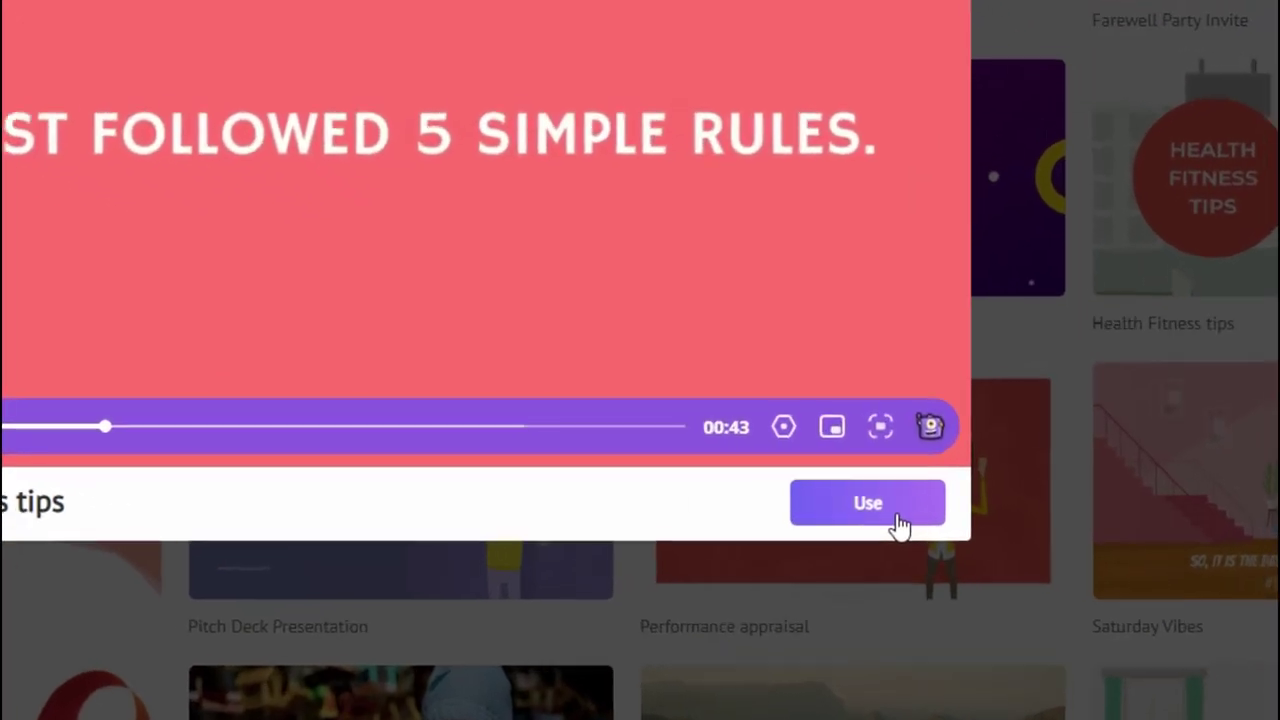
left_click(835, 505)
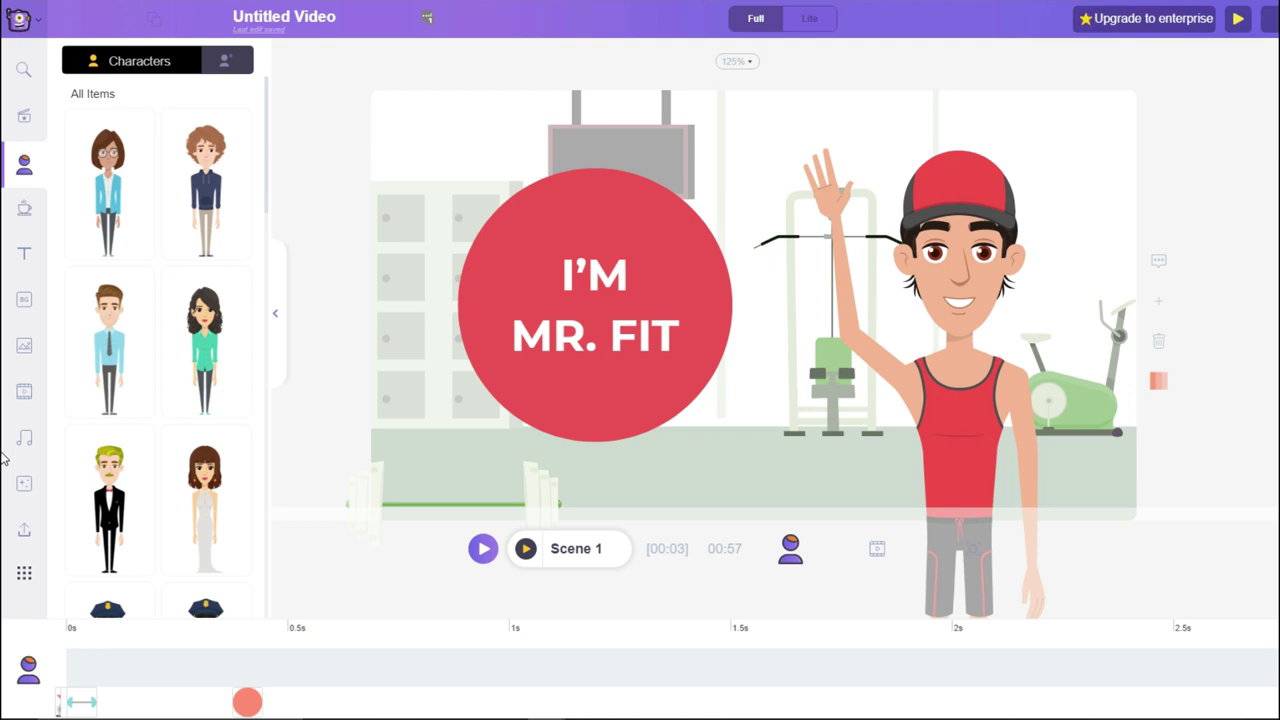
Step: In Scene 1, select the I'M MR. FIT title and the waving Mr. Fit character
double_click(652, 255)
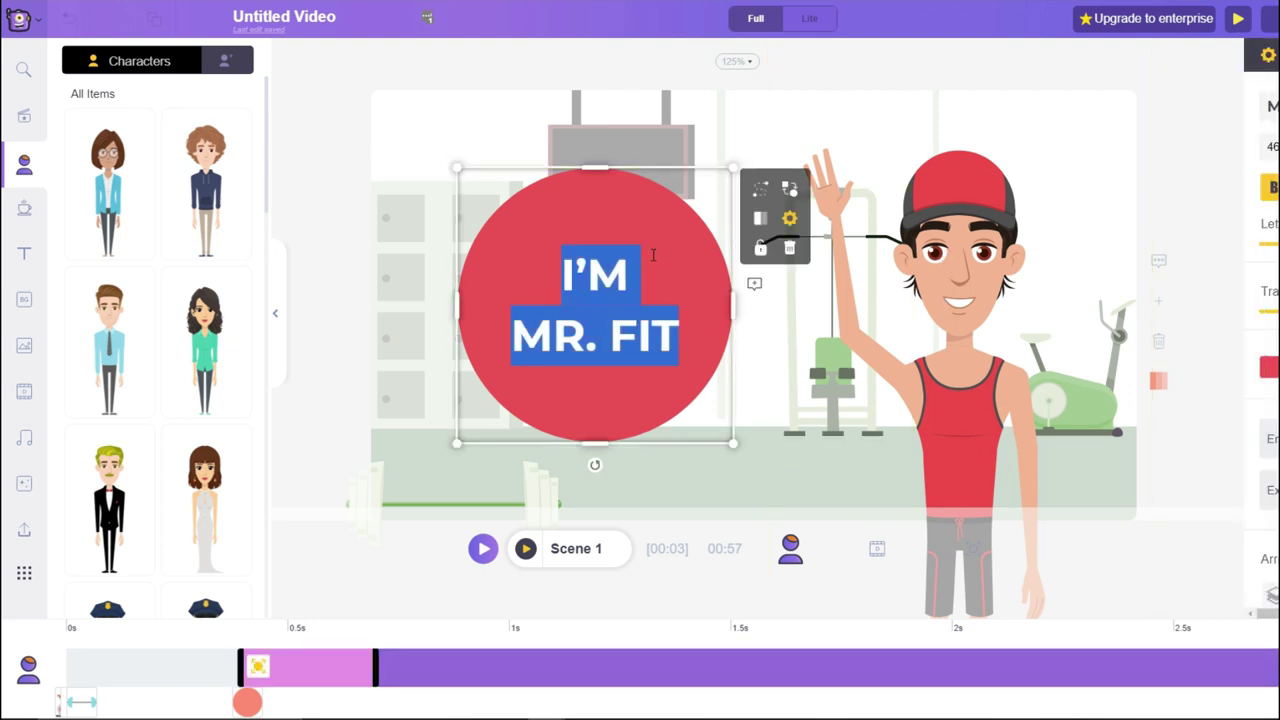
left_click(965, 222)
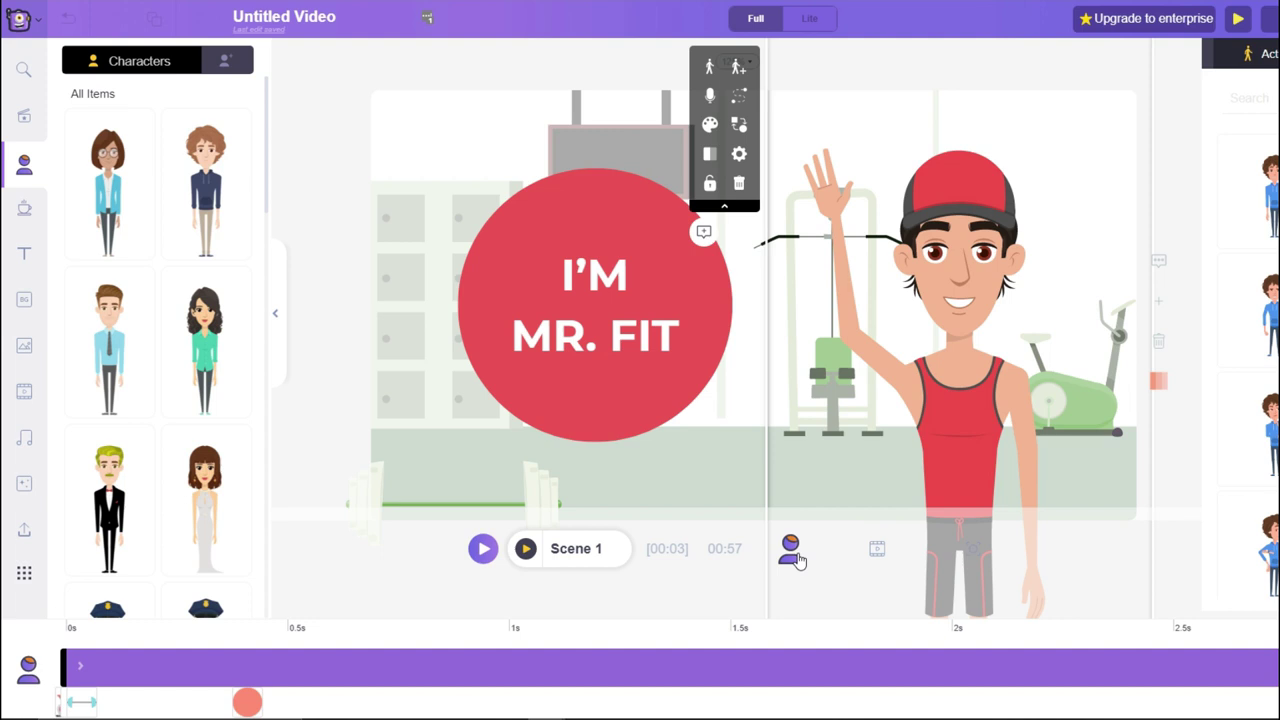
Step: In the Scenes panel, step through Scenes 2 and 3, then jump to Scene 13
left_click(1173, 104)
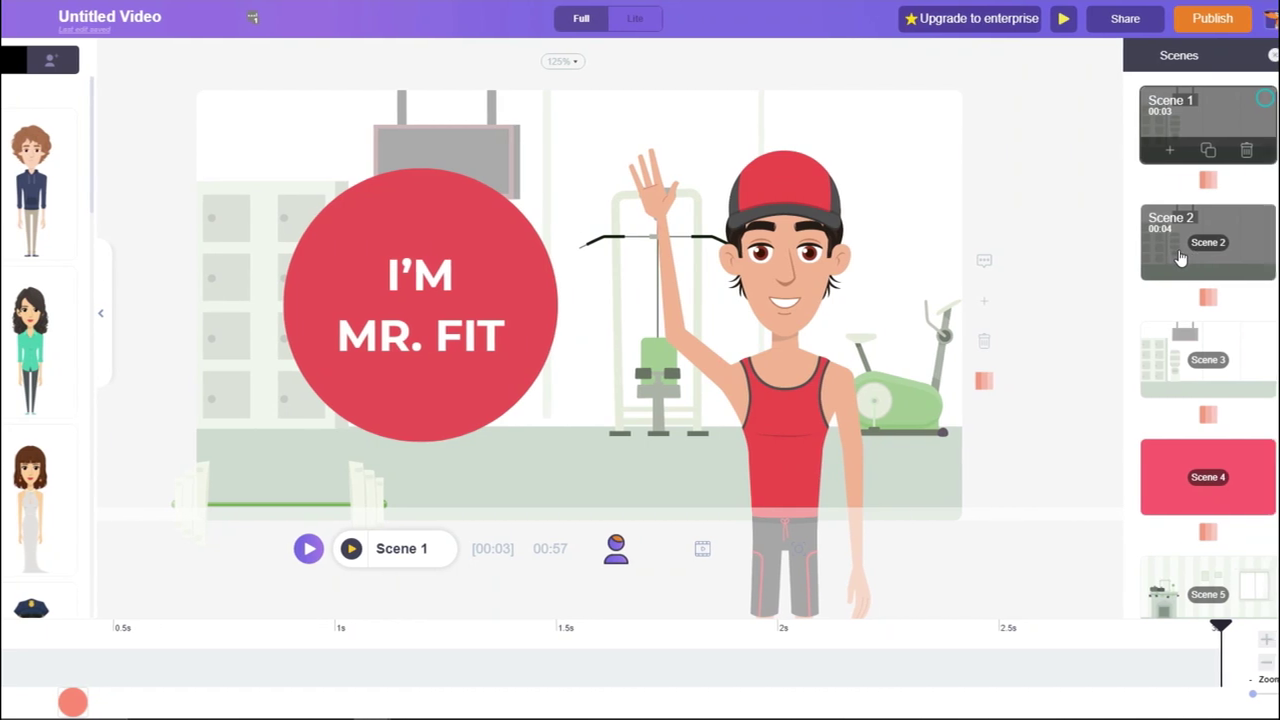
left_click(1195, 256)
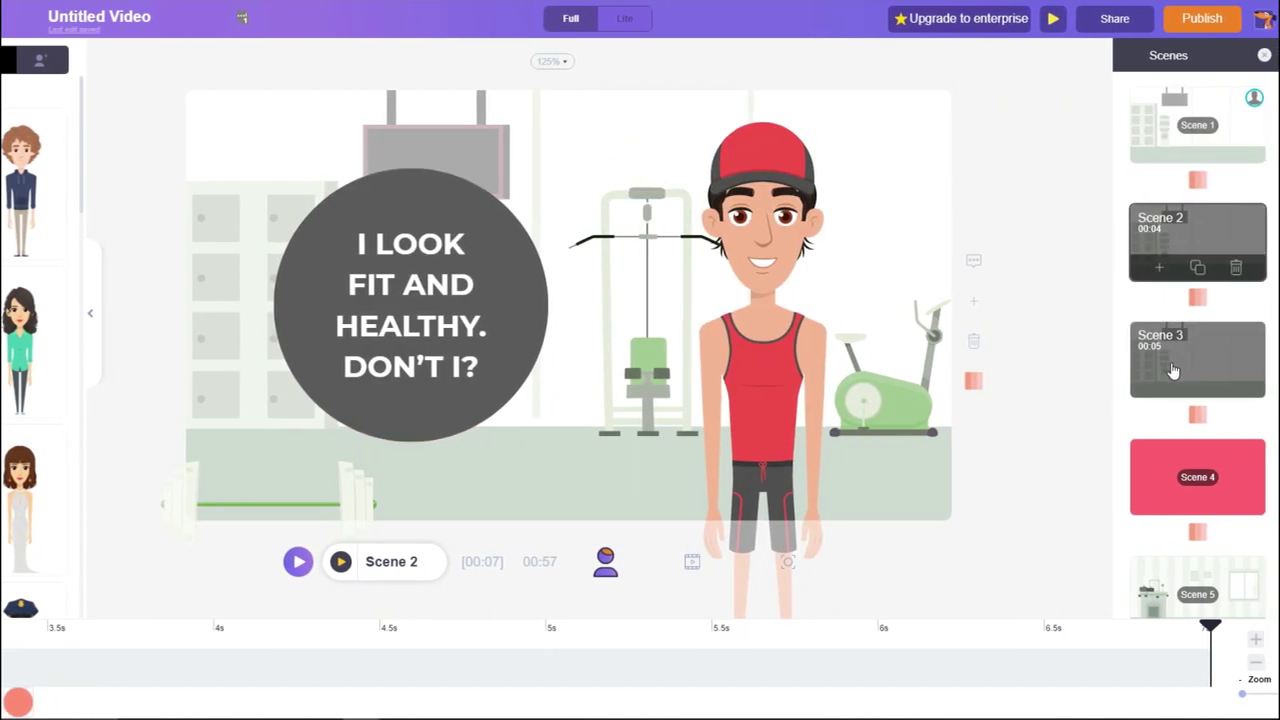
left_click(1175, 365)
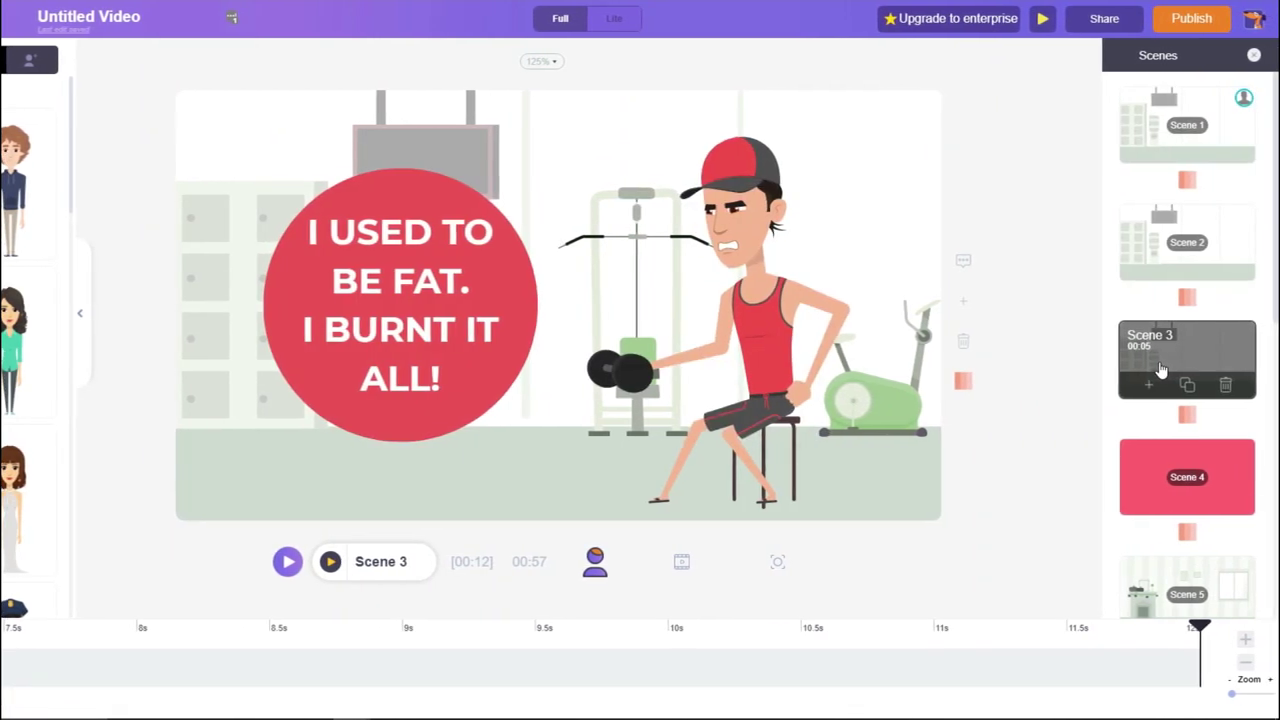
left_click_drag(1276, 312, 1276, 338)
left_click_drag(1276, 358, 1276, 660)
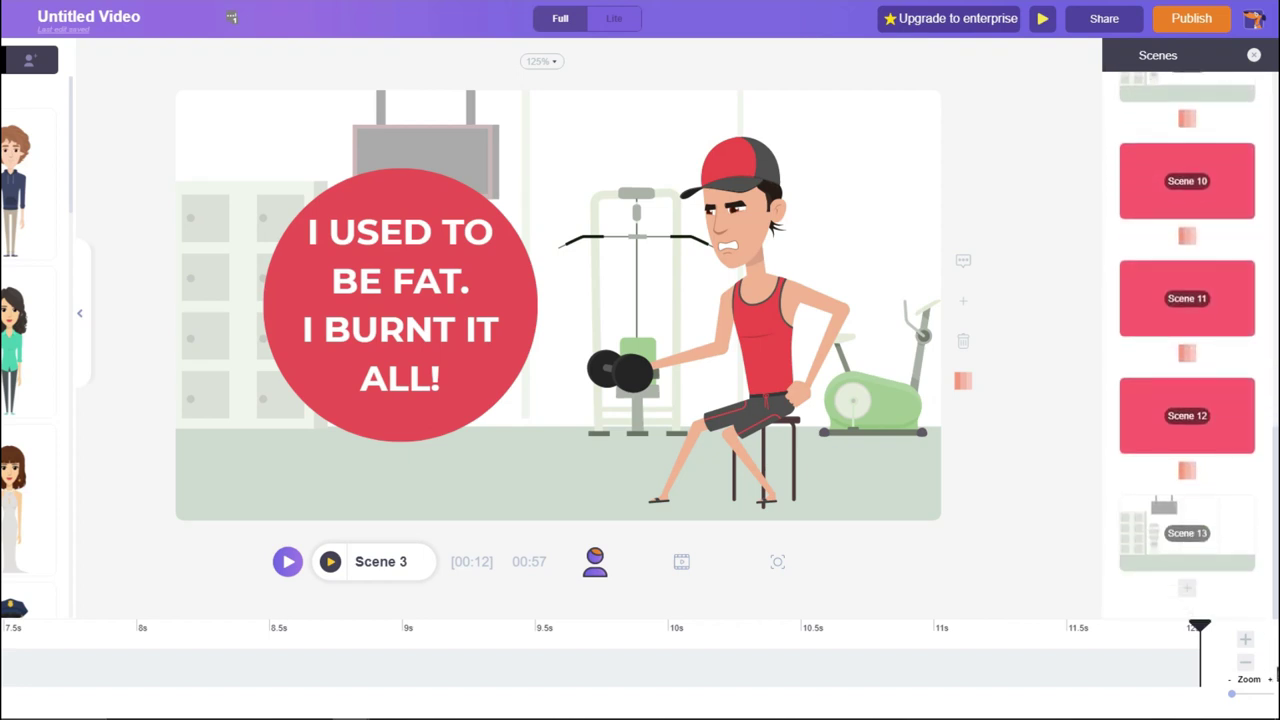
left_click(1214, 543)
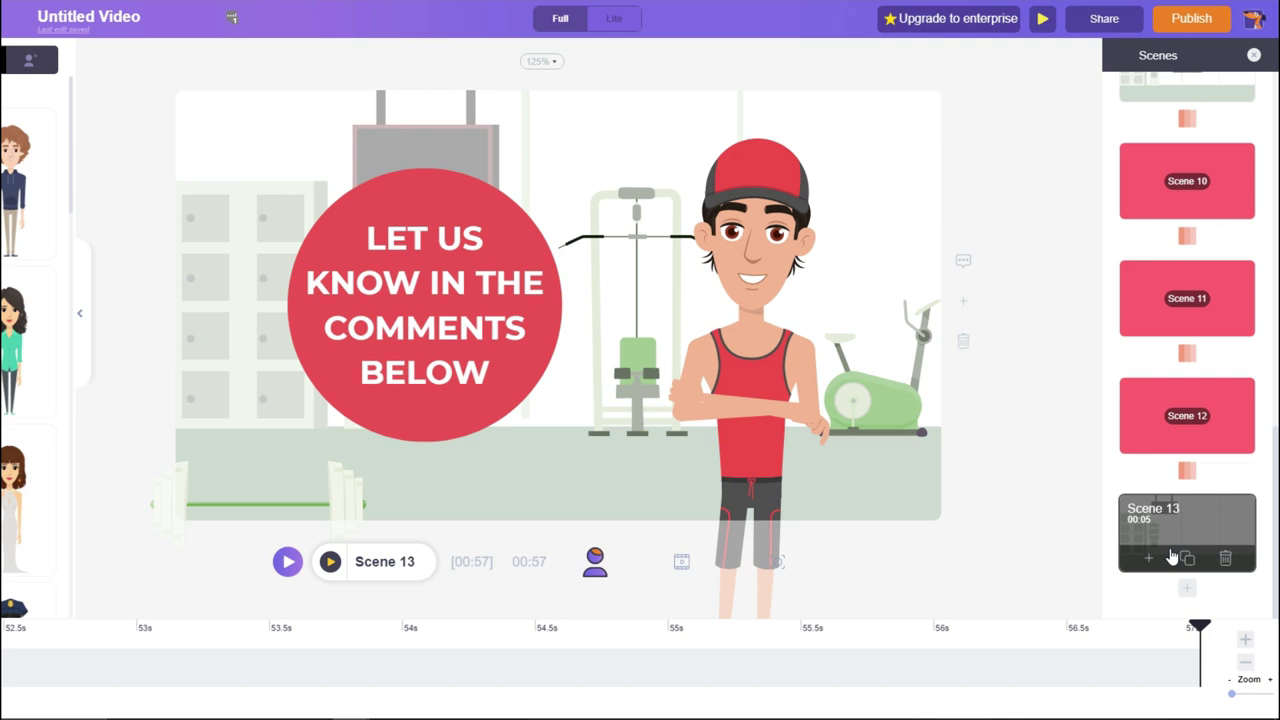
Step: Replace Scene 13's red circle text with 'CLICK THE LINK IN THE DESCRIPTION BELOW..'
left_click(474, 305)
double_click(486, 369)
key("BackSpace")
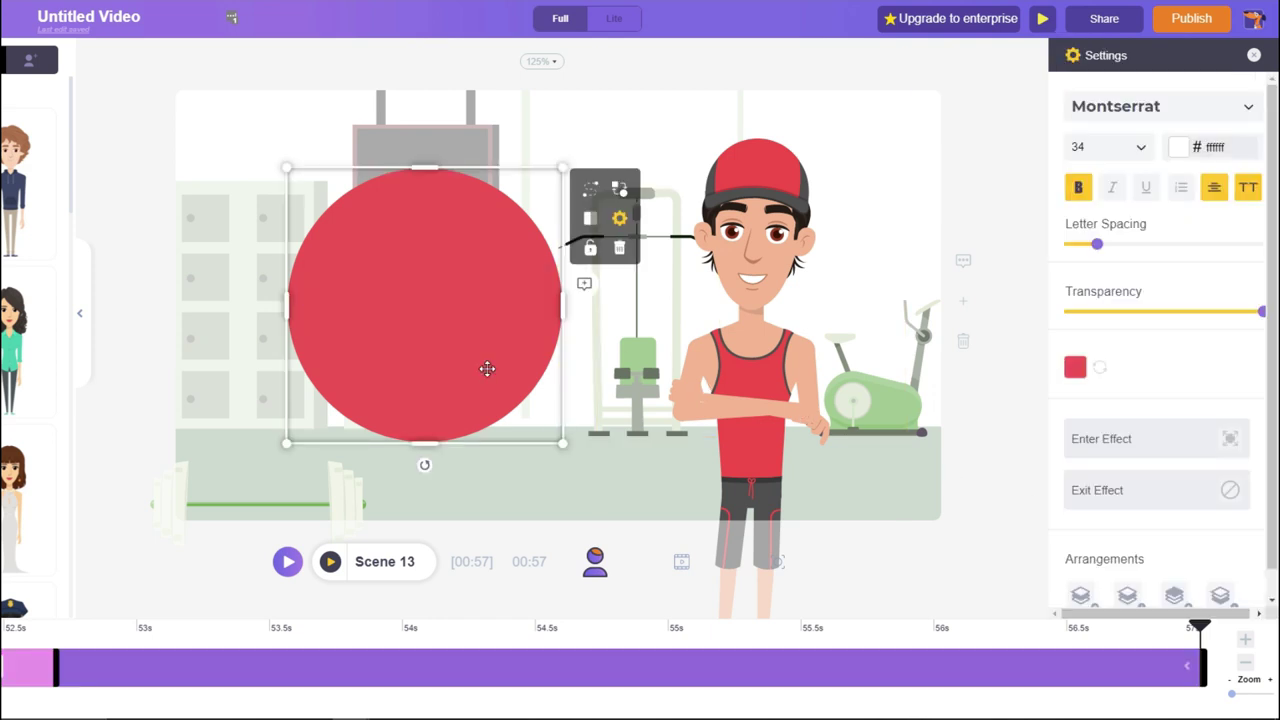
type("CLICK THE LINK I")
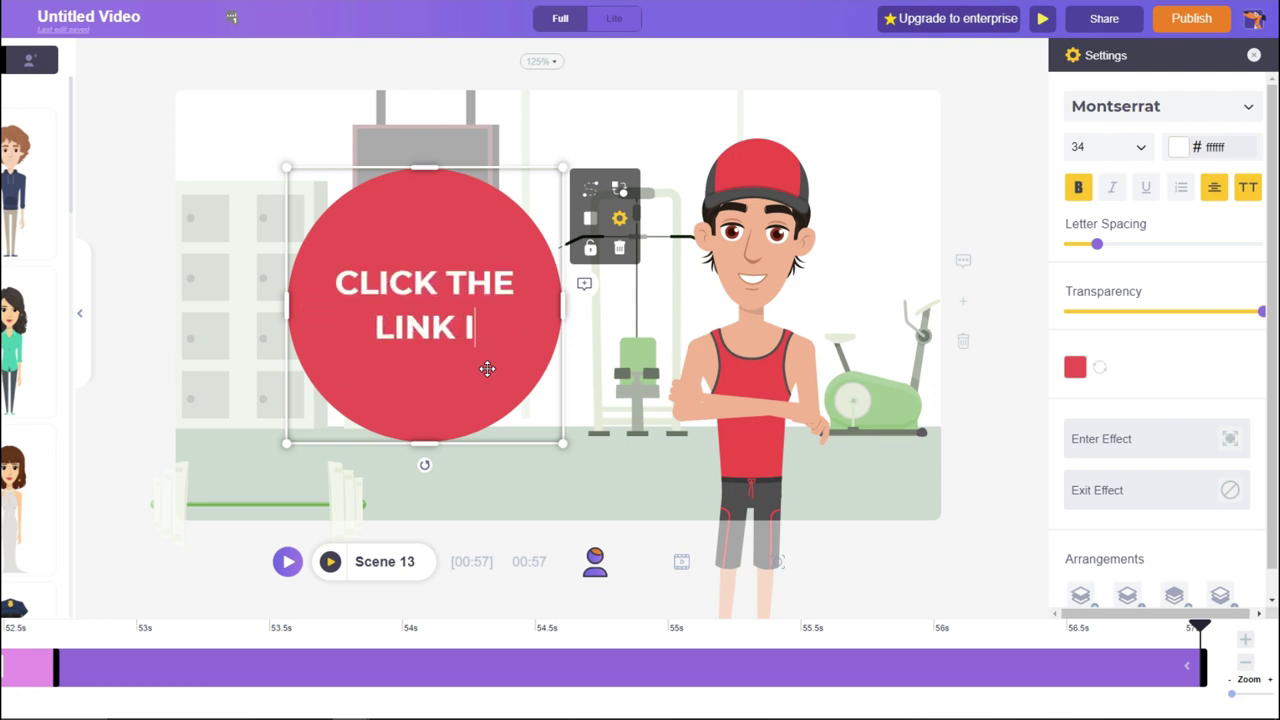
type("N THE DESCR")
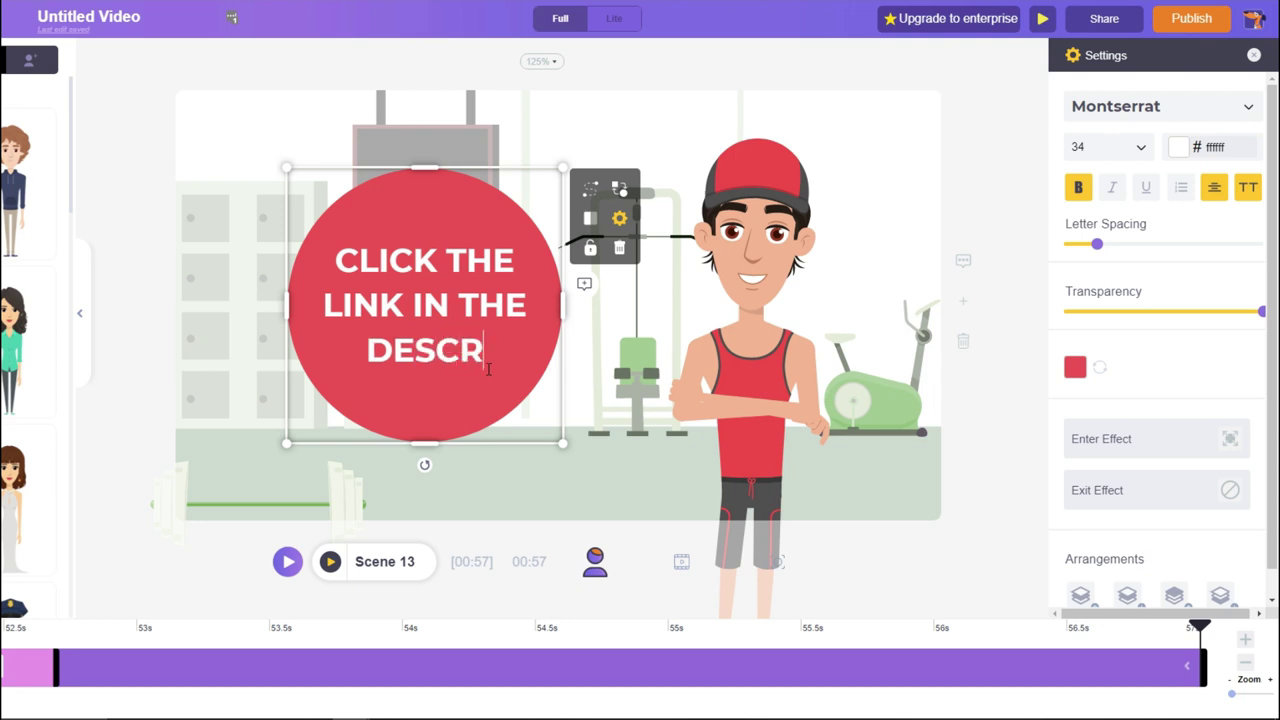
type("IPTION BELOW..")
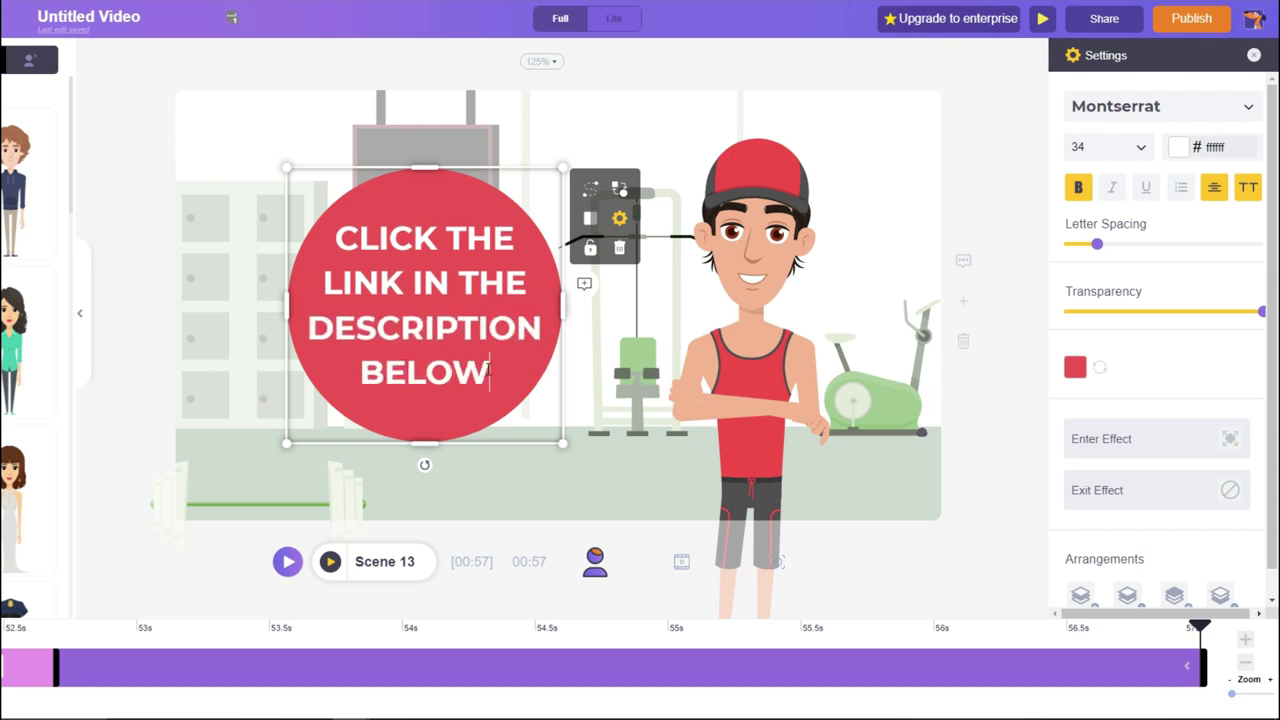
left_click(140, 202)
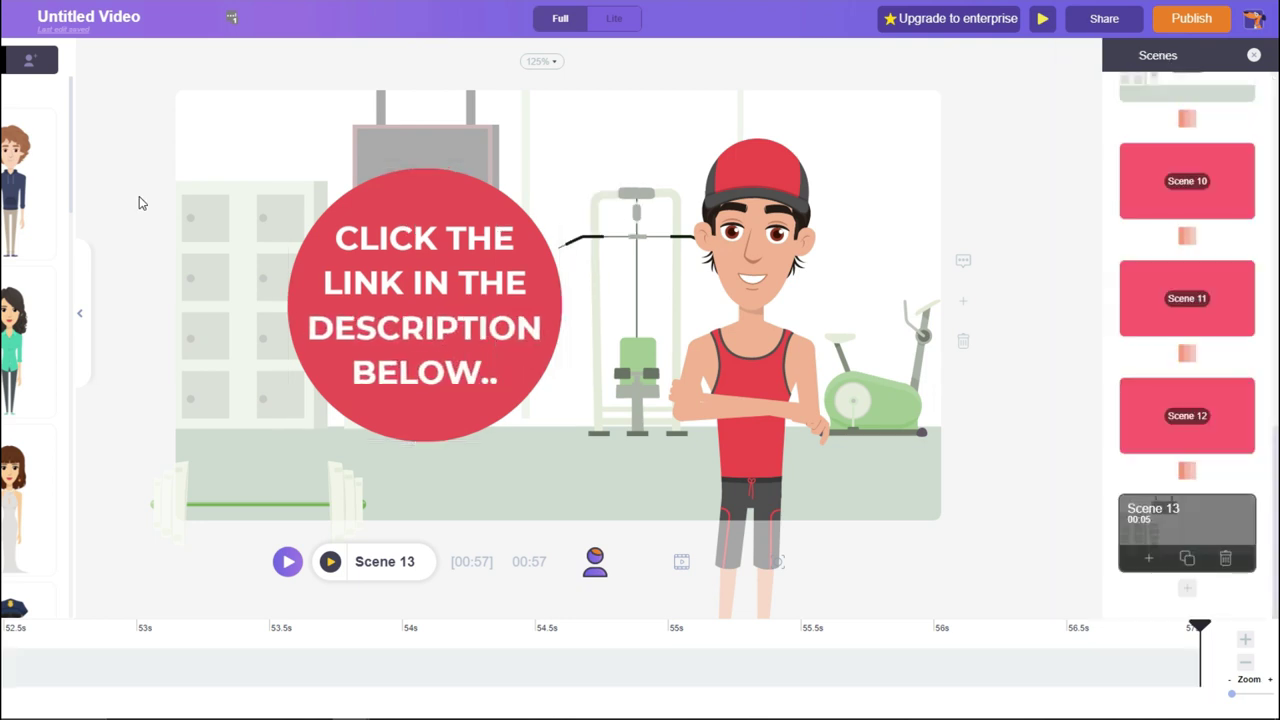